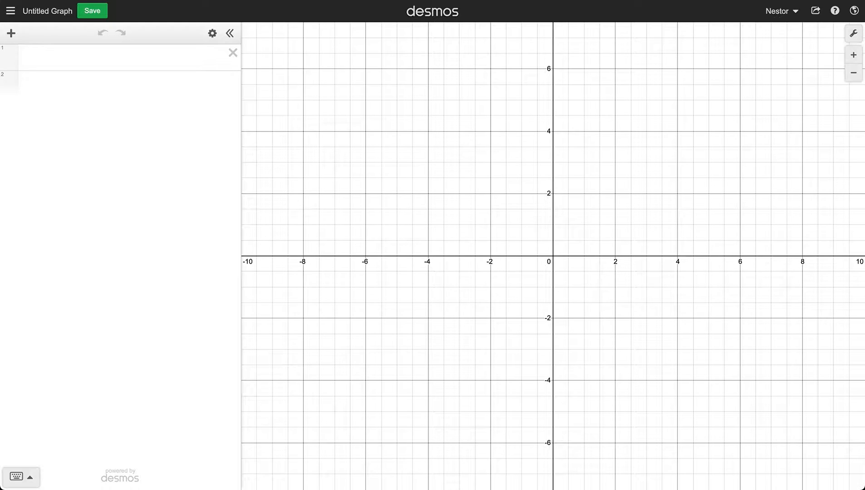
Save the untitled graph with the title WalkJogRun(Block#Team#)
click(95, 12)
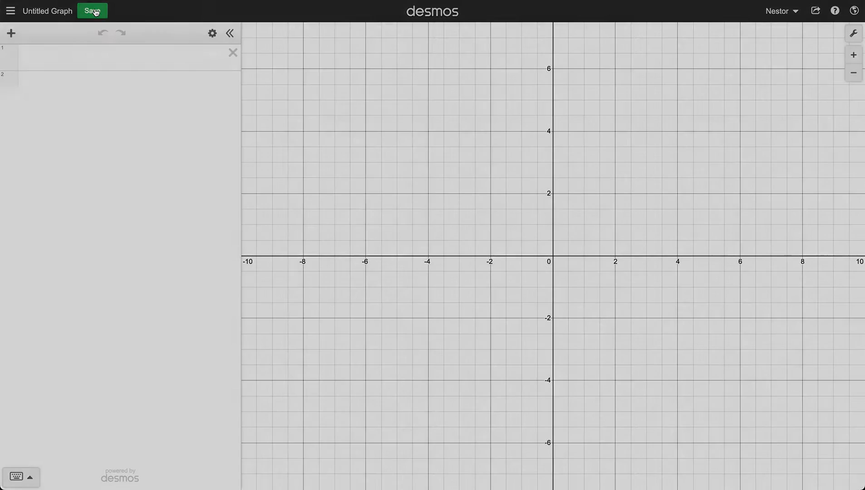
text(W)
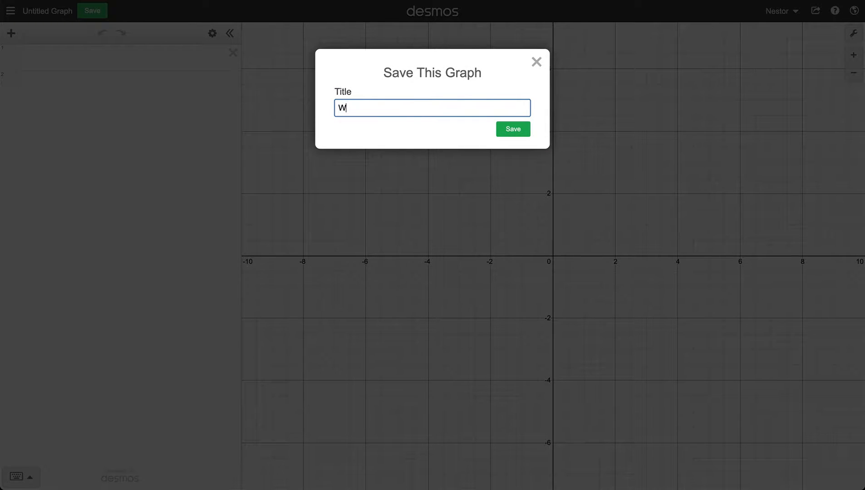
text(alkJogRun(Block#)
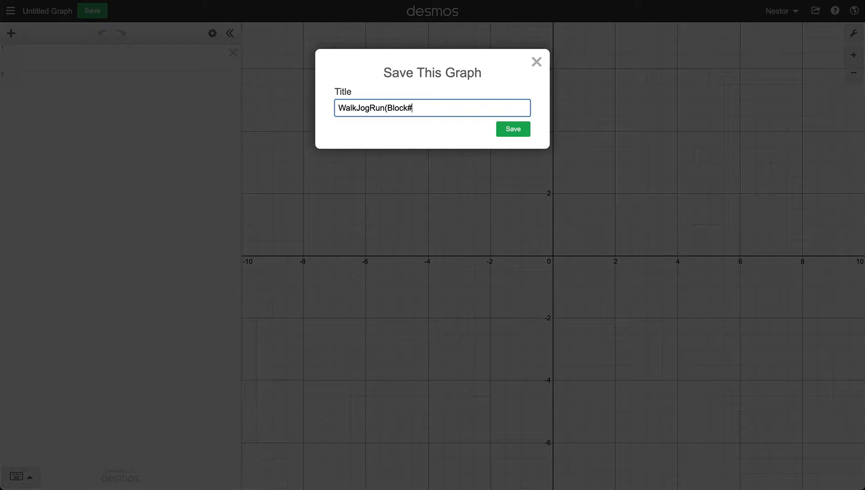
text(Team#))
click(514, 130)
Add a table and fill its x₁ column with the values 1, 2, 3, 4 and 5
click(149, 56)
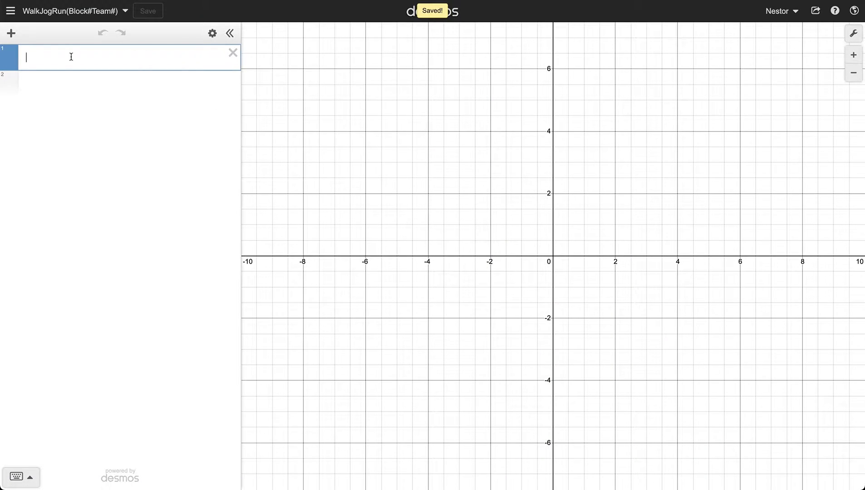
click(11, 33)
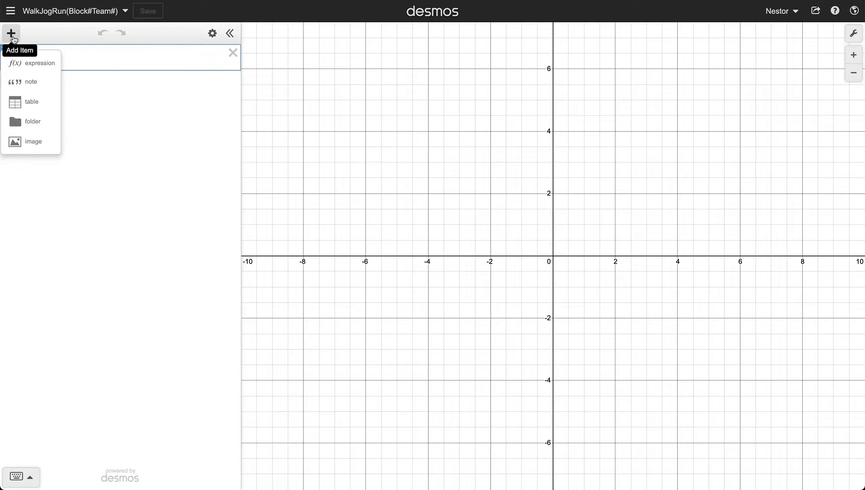
click(19, 105)
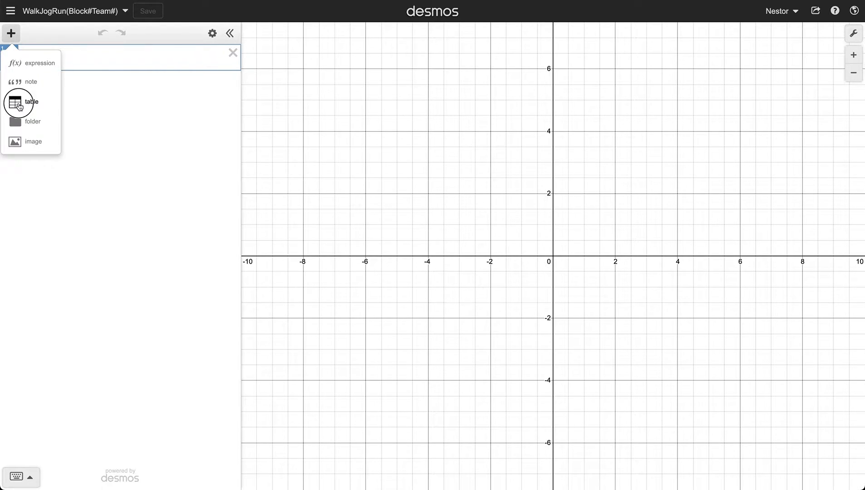
click(46, 80)
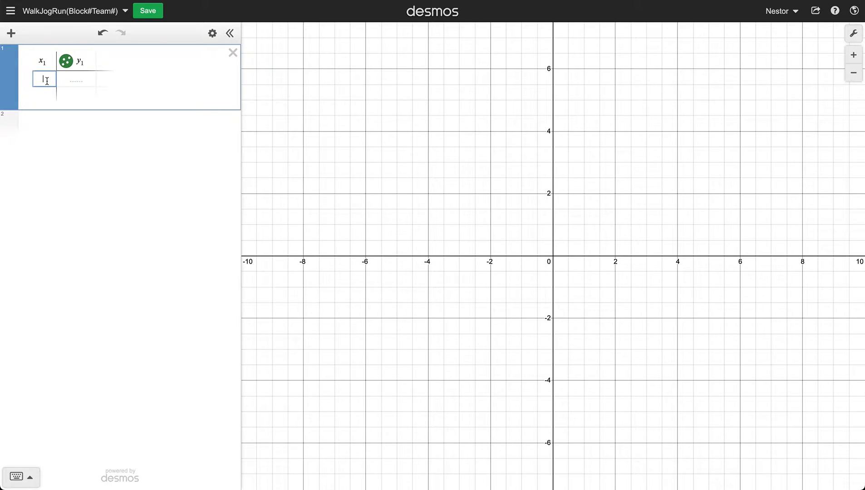
text(1)
key(Return)
text(2)
key(Return)
text(3)
key(Return)
text(4)
key(Return)
text(5)
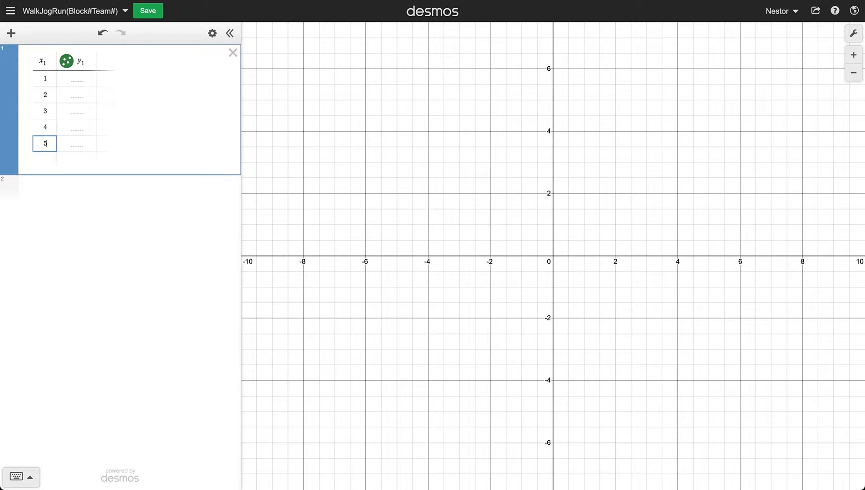
Fill the table's y₁ column with 30, 62, 89, 123 and 158
click(74, 77)
text(30)
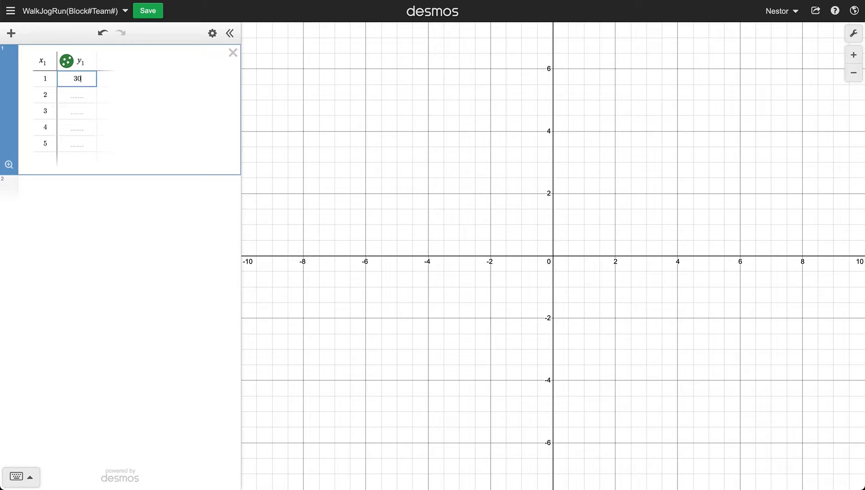
key(Return)
text(62)
key(Return)
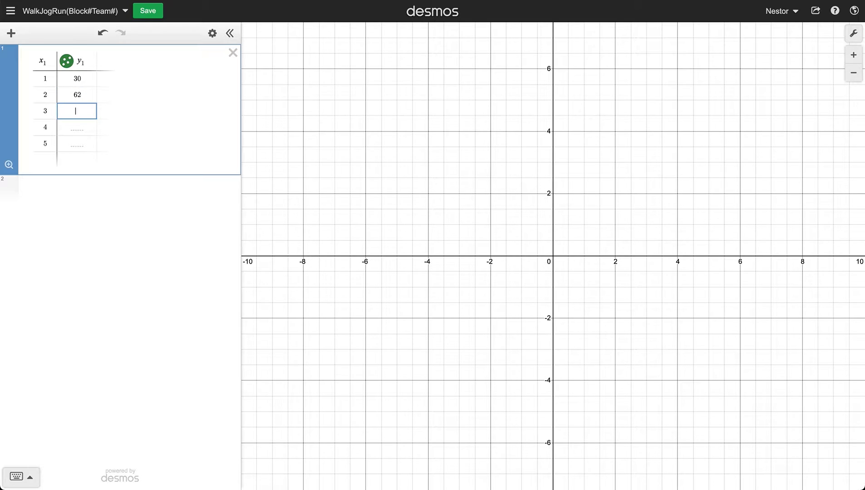
text(89)
key(Return)
text(123)
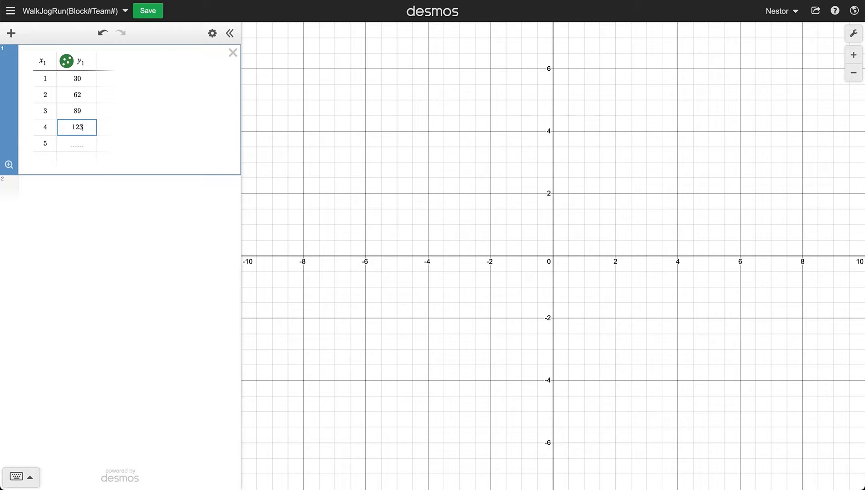
key(Return)
text(158)
key(Return)
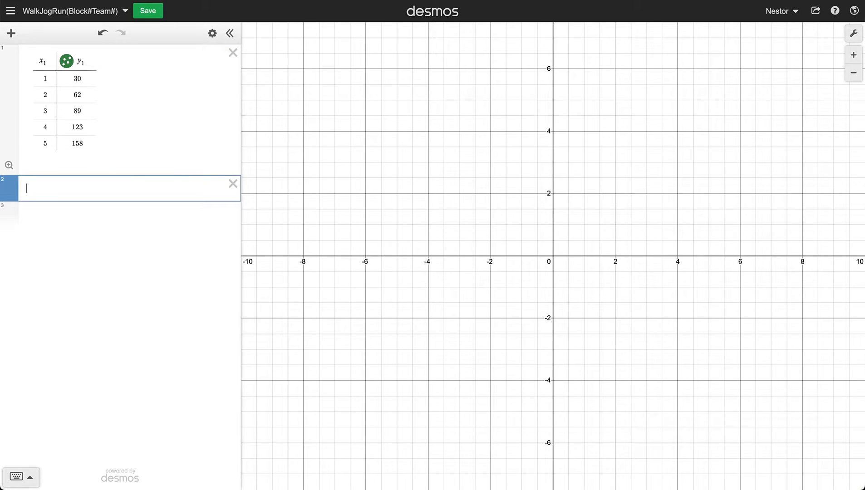
Enter the equation y = mx + b in the expression line below the table
text(y=mx+b)
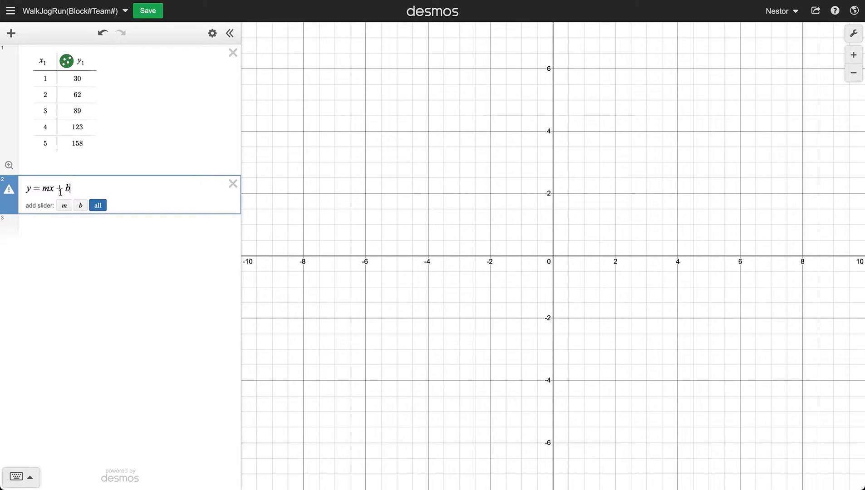
click(101, 229)
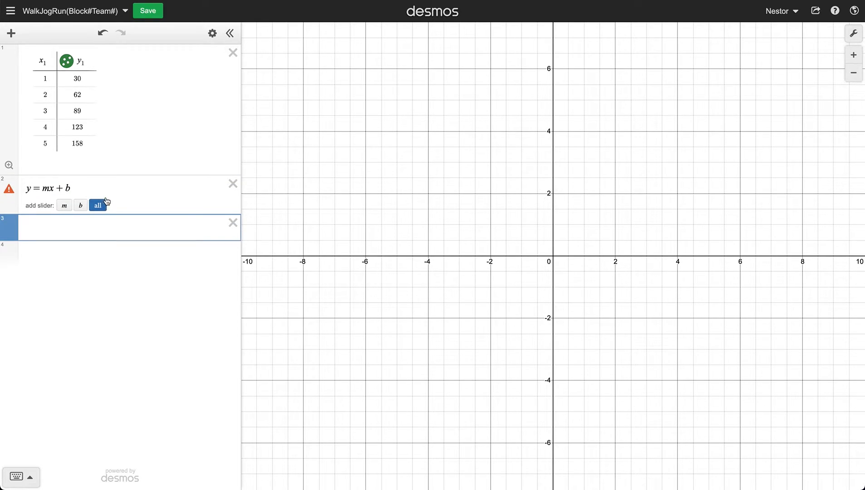
click(233, 223)
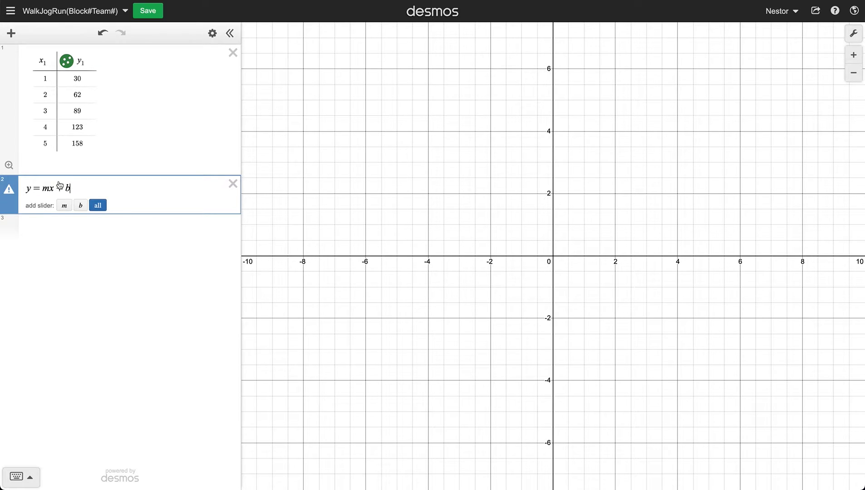
Turn the equation into a linear regression on the table data, y₁ ~ mx₁ + b
click(31, 189)
text(1)
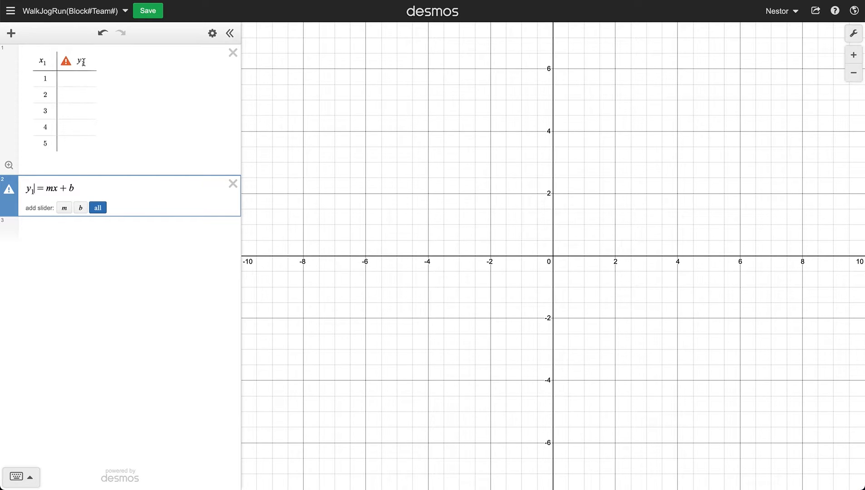
click(57, 188)
text(1)
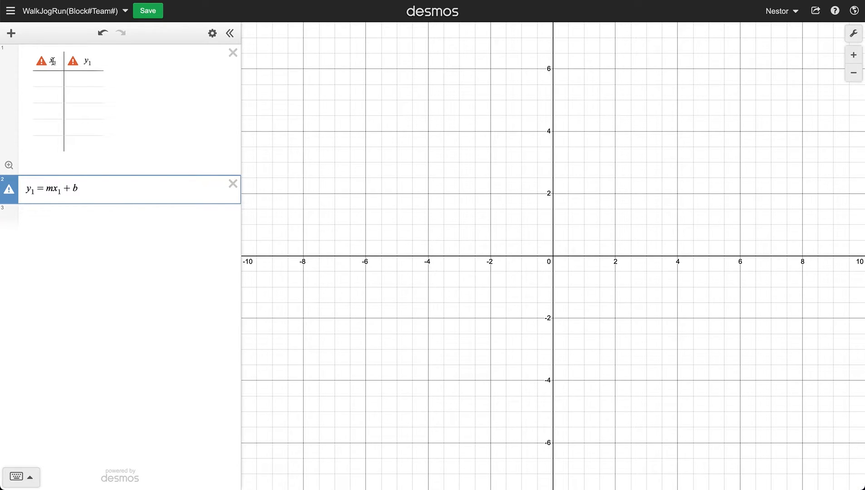
click(44, 188)
key(BackSpace)
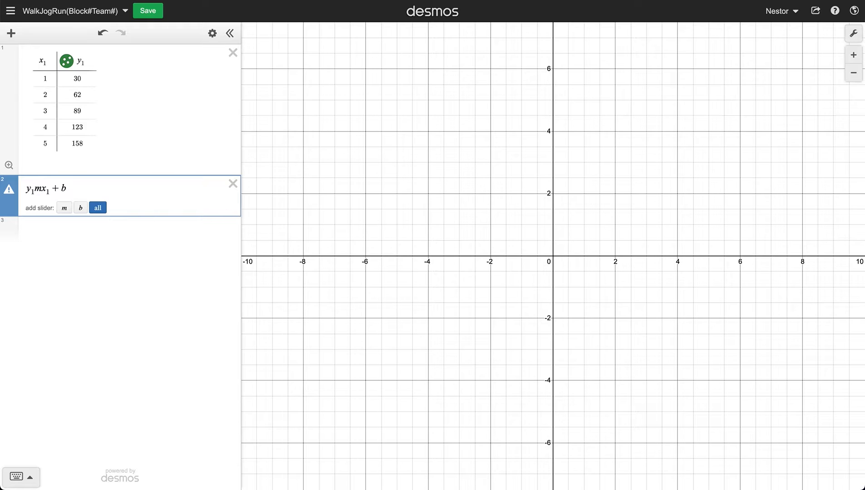
text(~)
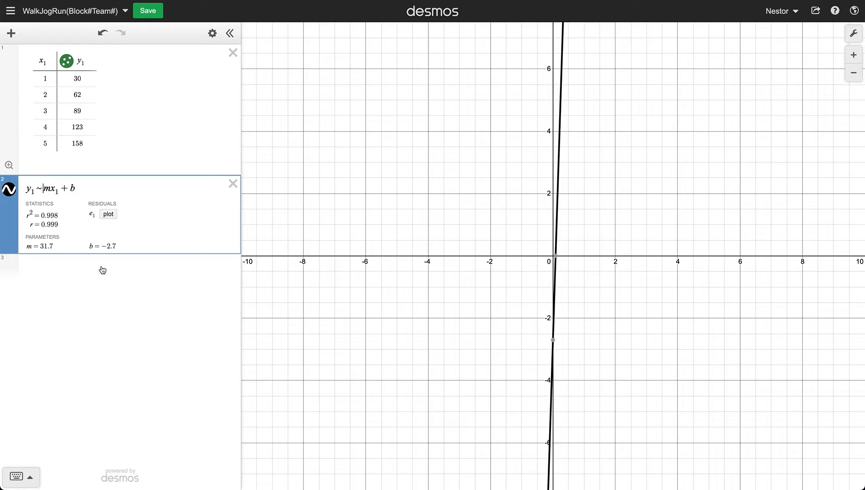
Add the equation y = 31.7x − 2.7 in a new expression line below the regression
click(83, 266)
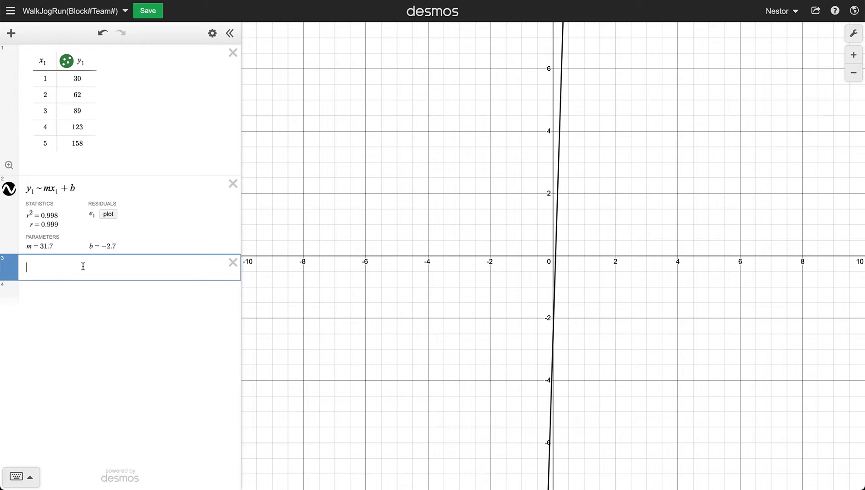
text(y=31.7)
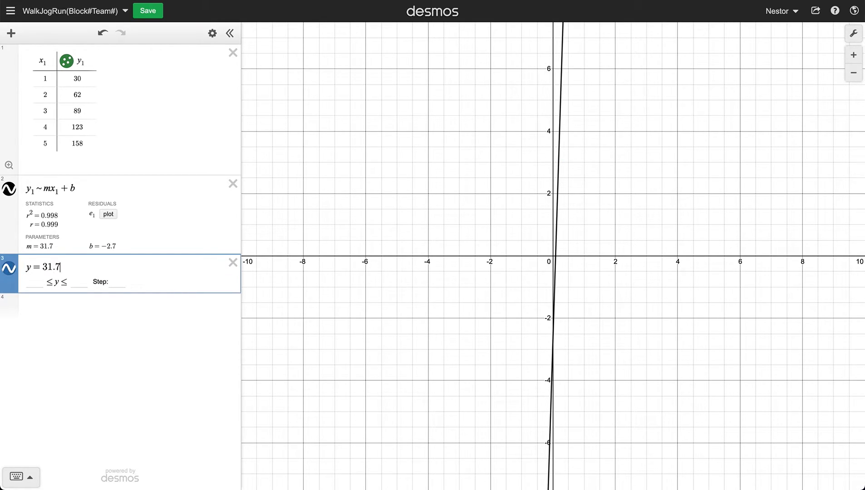
text(x)
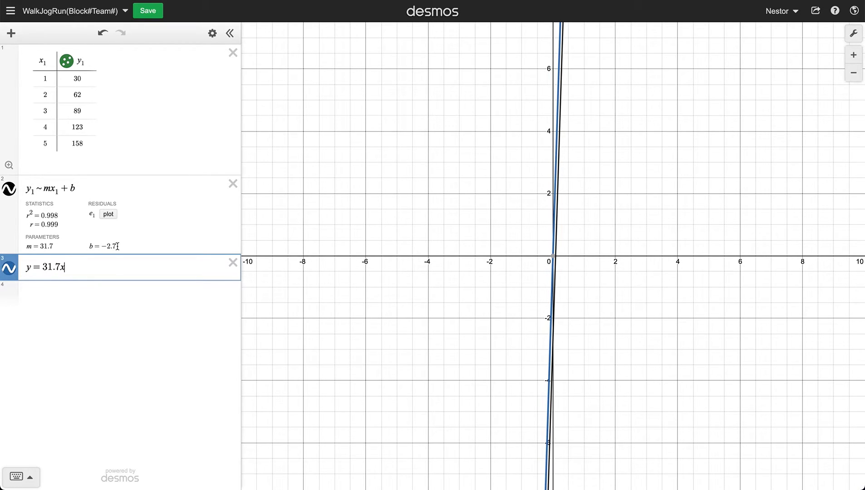
text(-2.7)
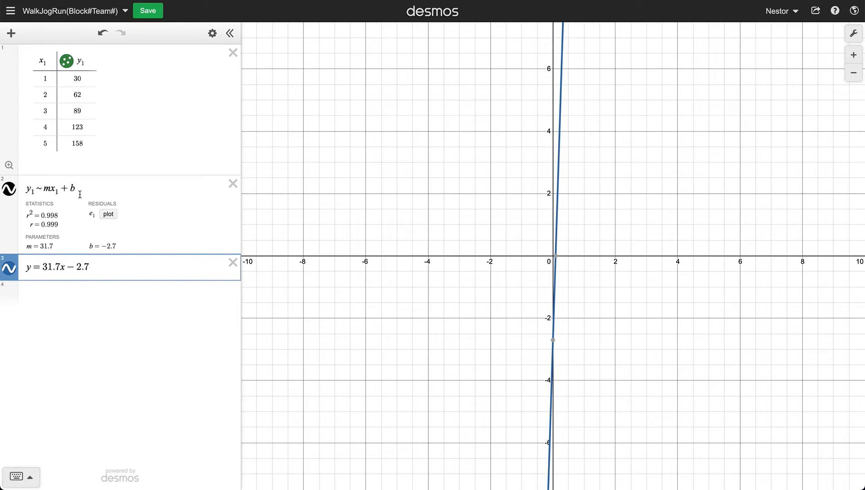
click(794, 183)
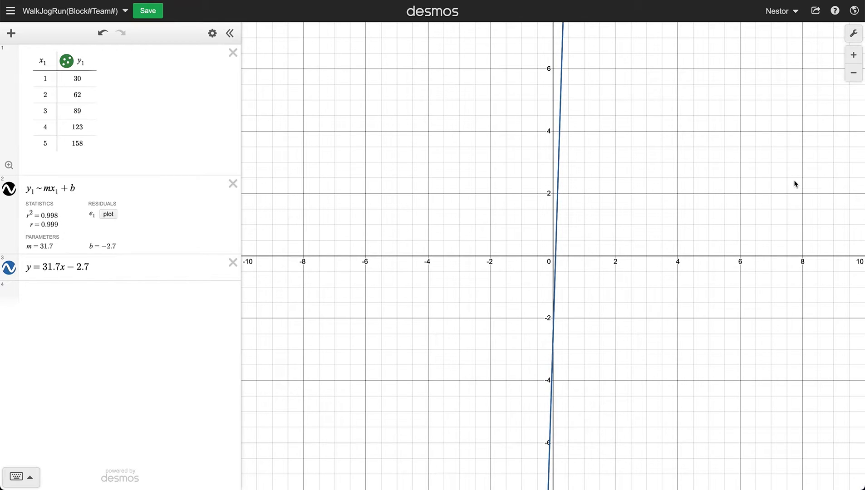
Set the x-axis to range from 0 to 30 with a step of 5 and label it "# of laps"
click(855, 35)
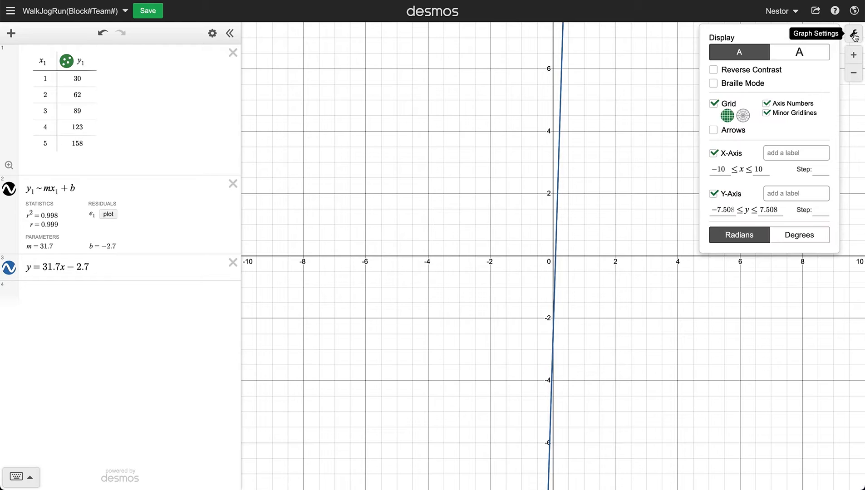
click(721, 168)
drag(721, 169, 700, 171)
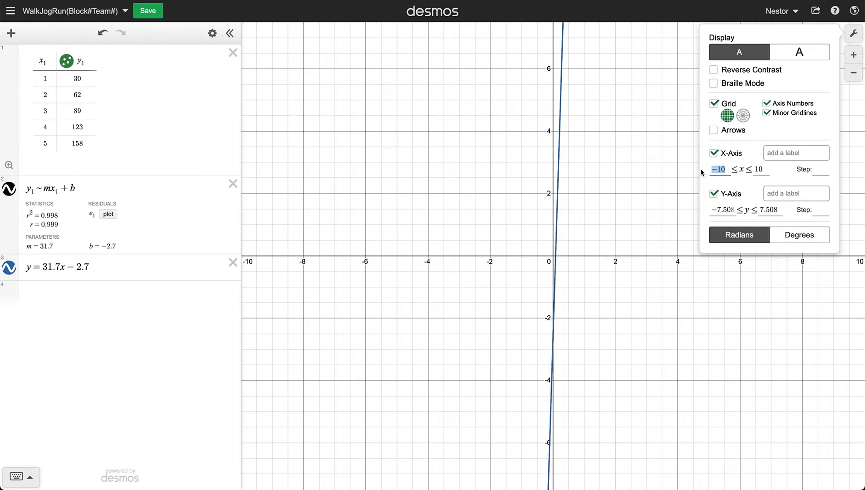
text(0)
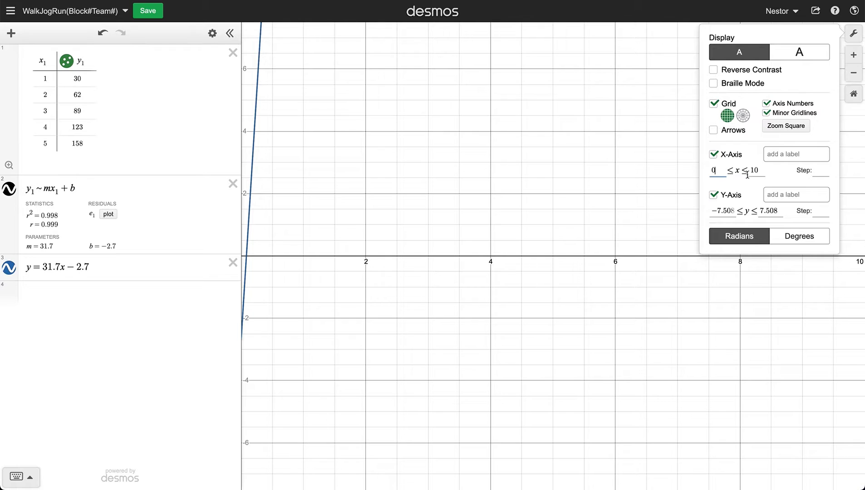
drag(762, 172, 741, 170)
text(30)
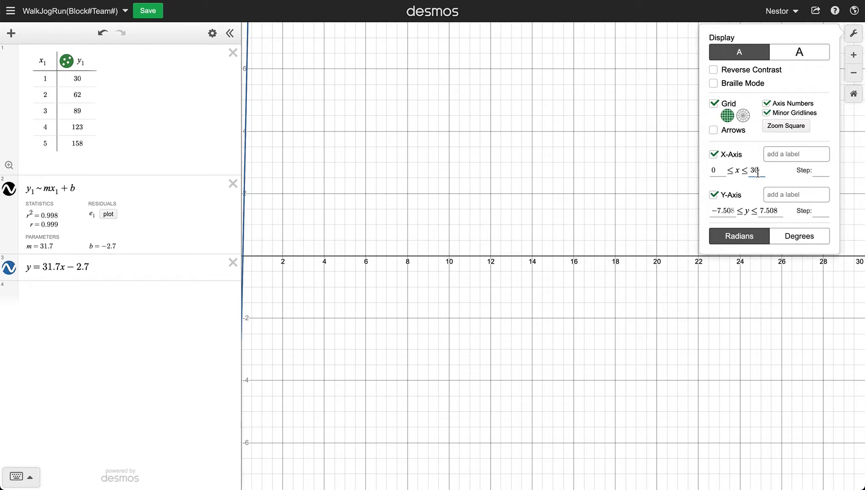
click(816, 172)
text(5)
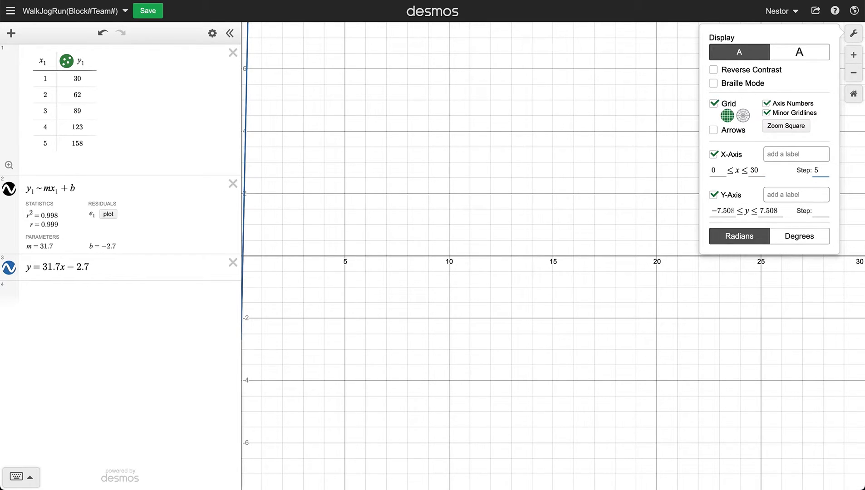
click(793, 154)
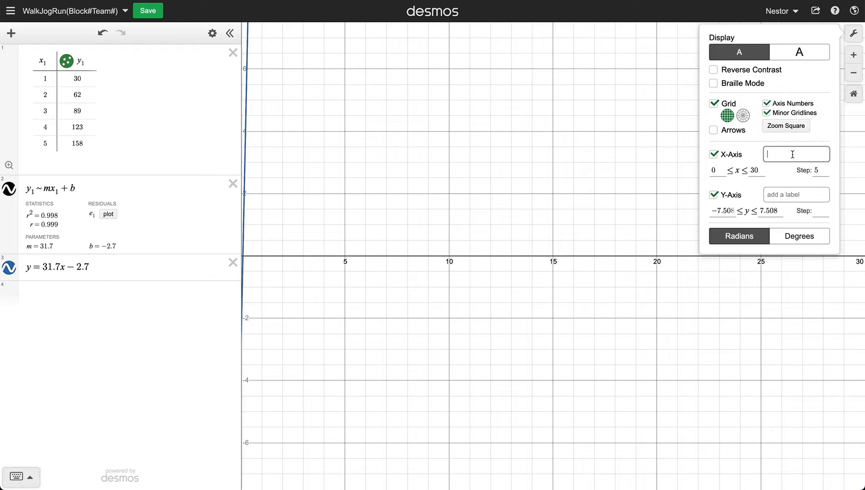
text(# of laps)
Set the y-axis range from 0 to 1800 in the graph settings
click(787, 197)
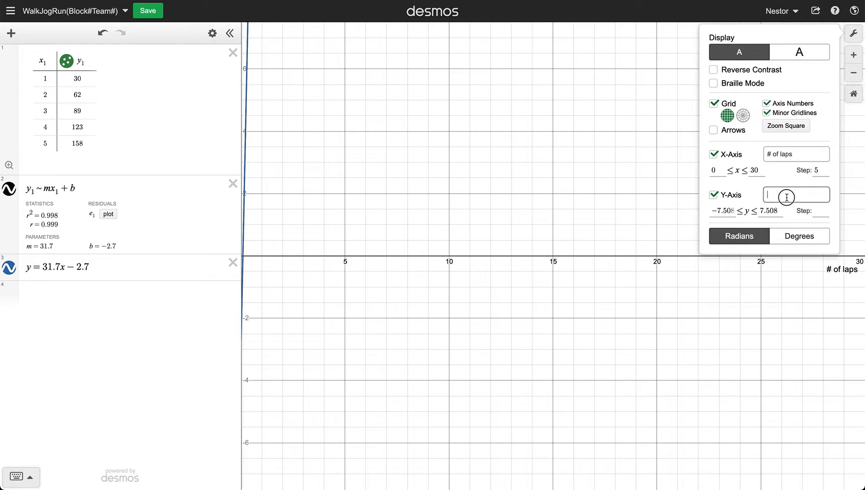
click(734, 208)
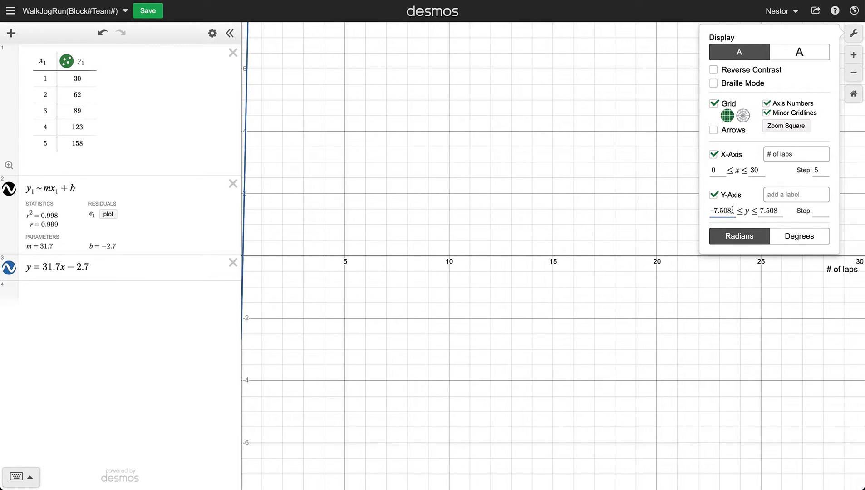
key(BackSpace)
key(BackSpace)
key(BackSpace)
key(BackSpace)
key(BackSpace)
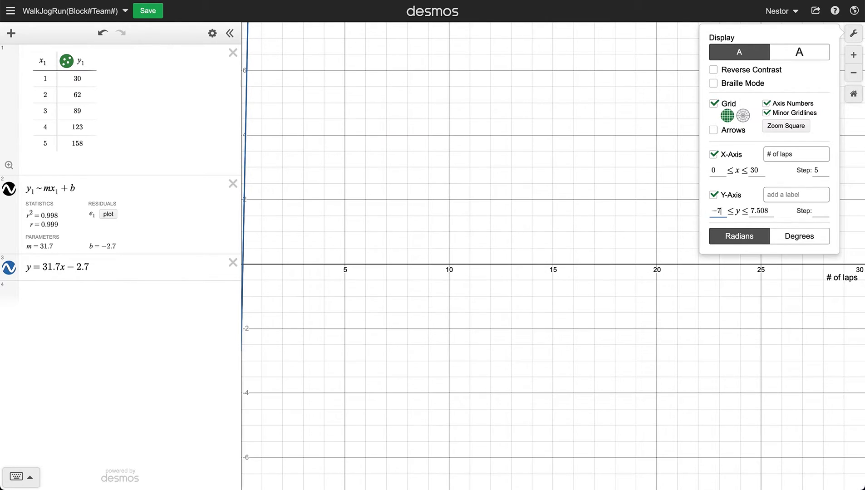
text(0)
key(Tab)
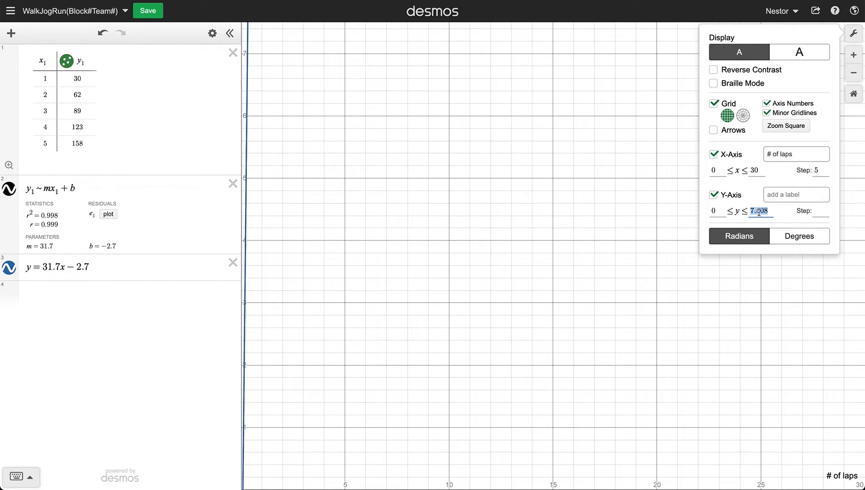
text(10)
key(BackSpace)
text(800)
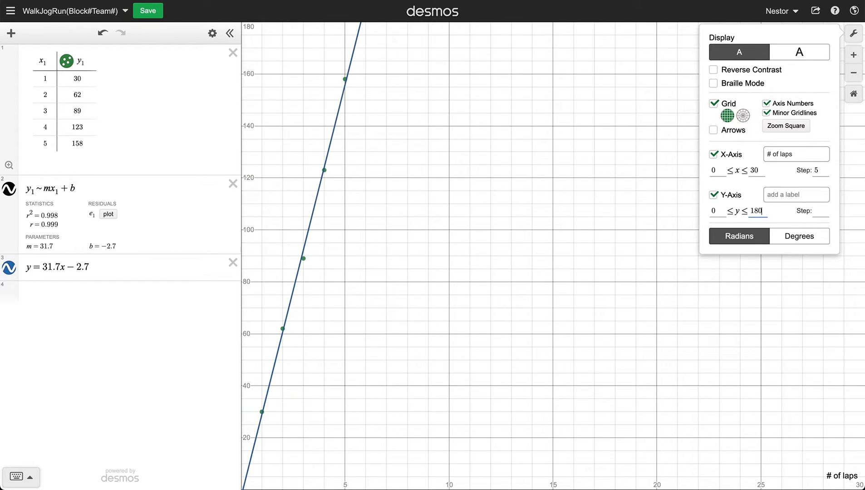
Label the y-axis "Time (seconds)" in the graph settings
click(778, 199)
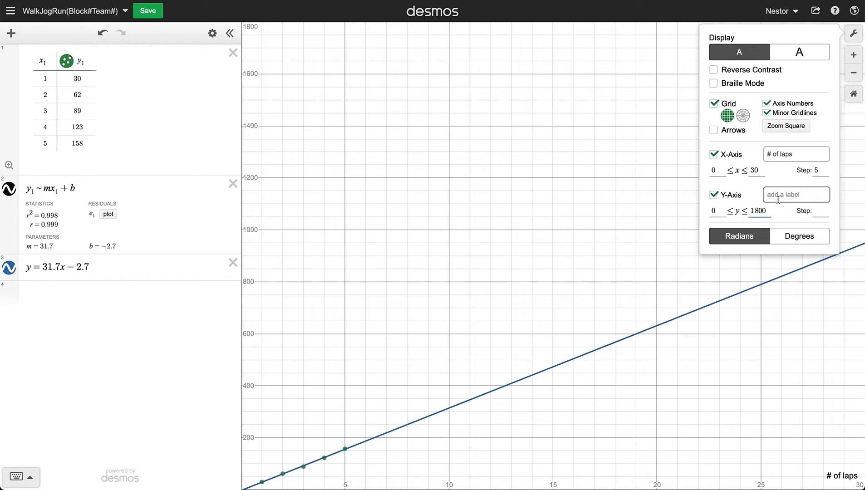
click(778, 199)
text(Time (seconds))
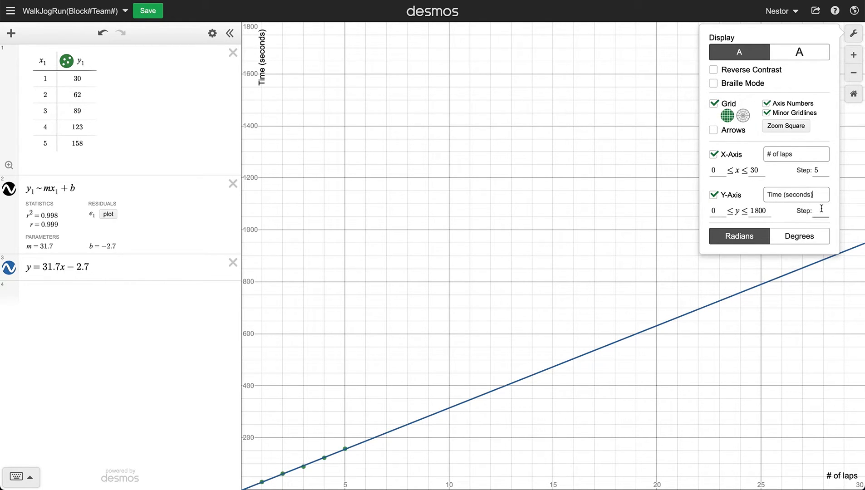
Set the y-axis step to 60, turn off the minor gridlines, and close the graph settings
text(60)
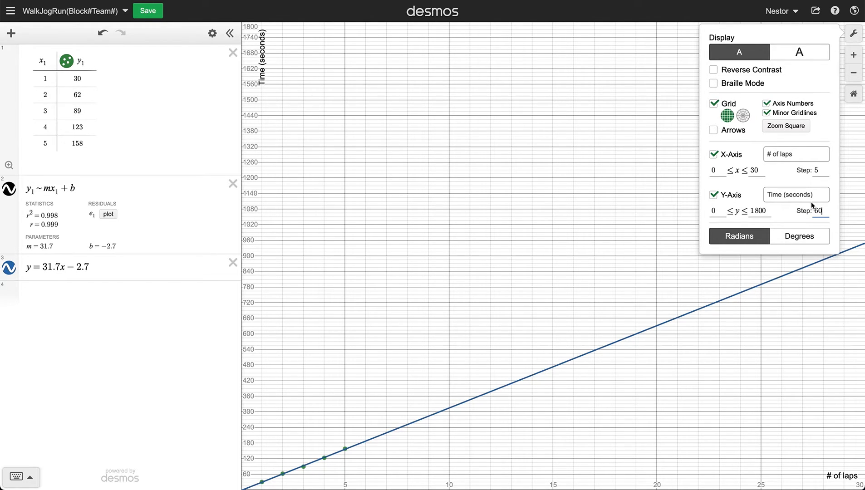
click(766, 113)
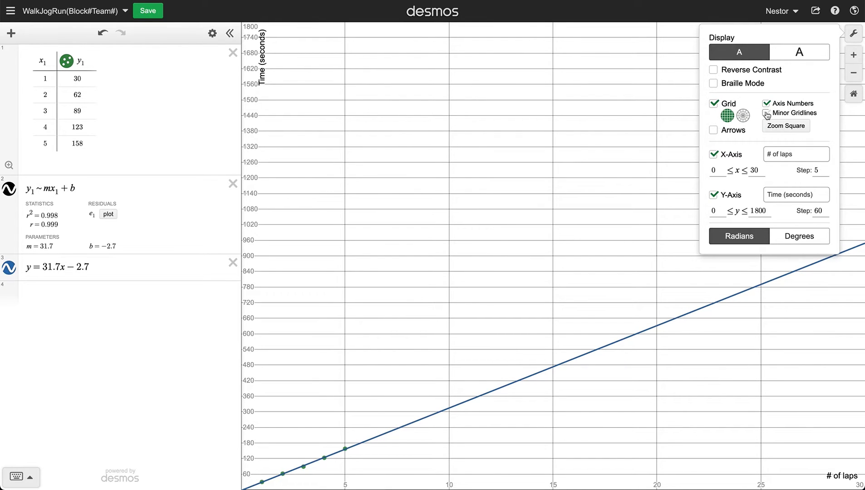
click(859, 37)
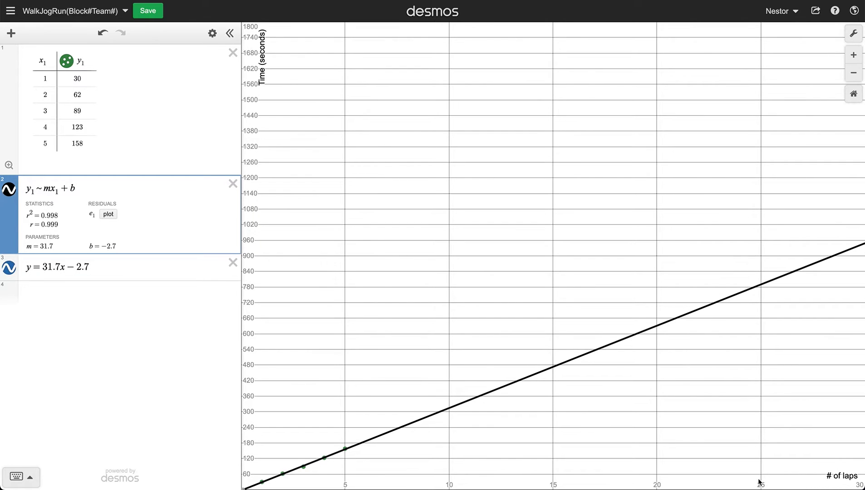
Trace the line at x = 25 laps to read the predicted time, and look at the graph's sharing and export options
click(761, 285)
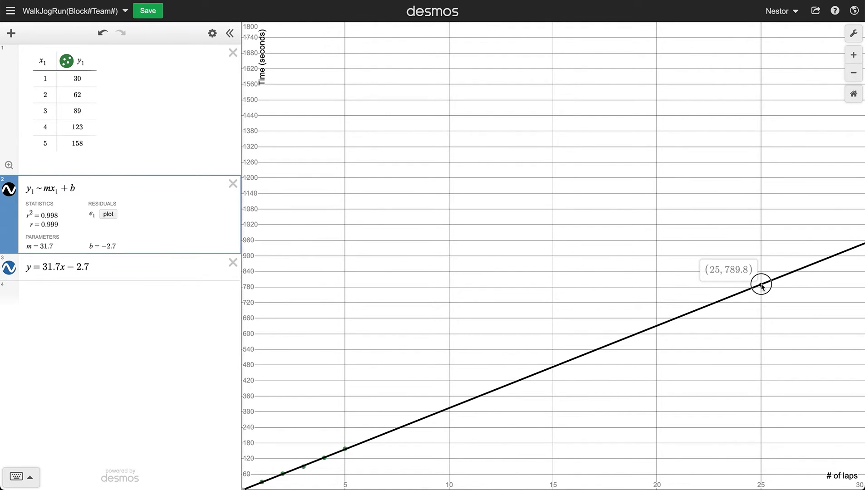
drag(762, 286, 762, 286)
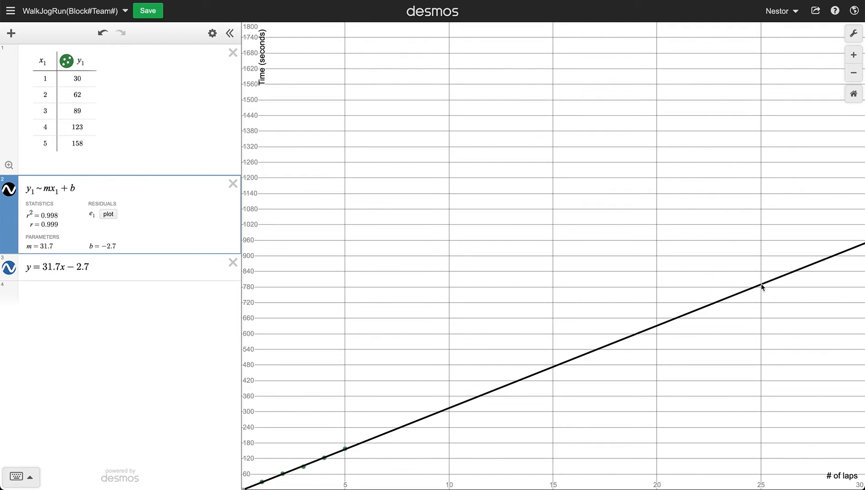
click(762, 285)
click(816, 12)
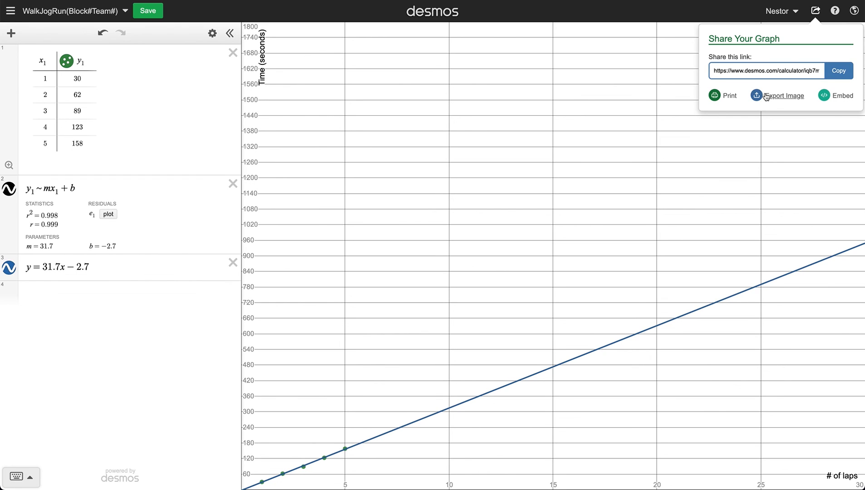
click(762, 286)
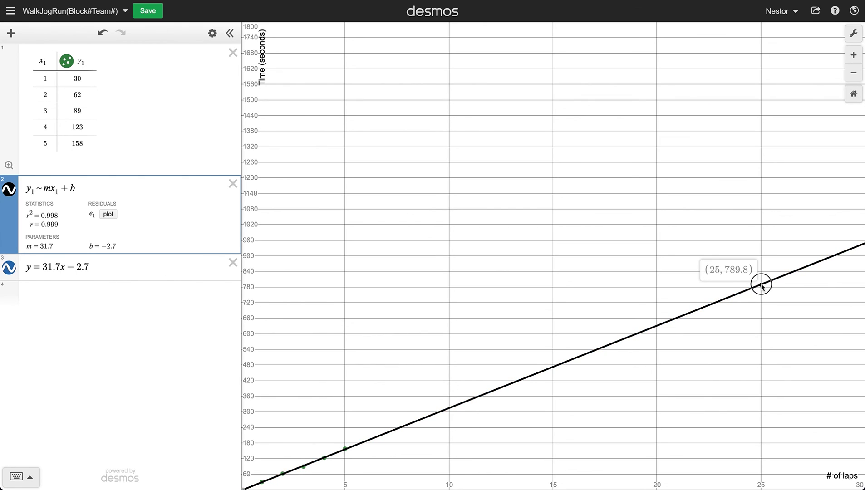